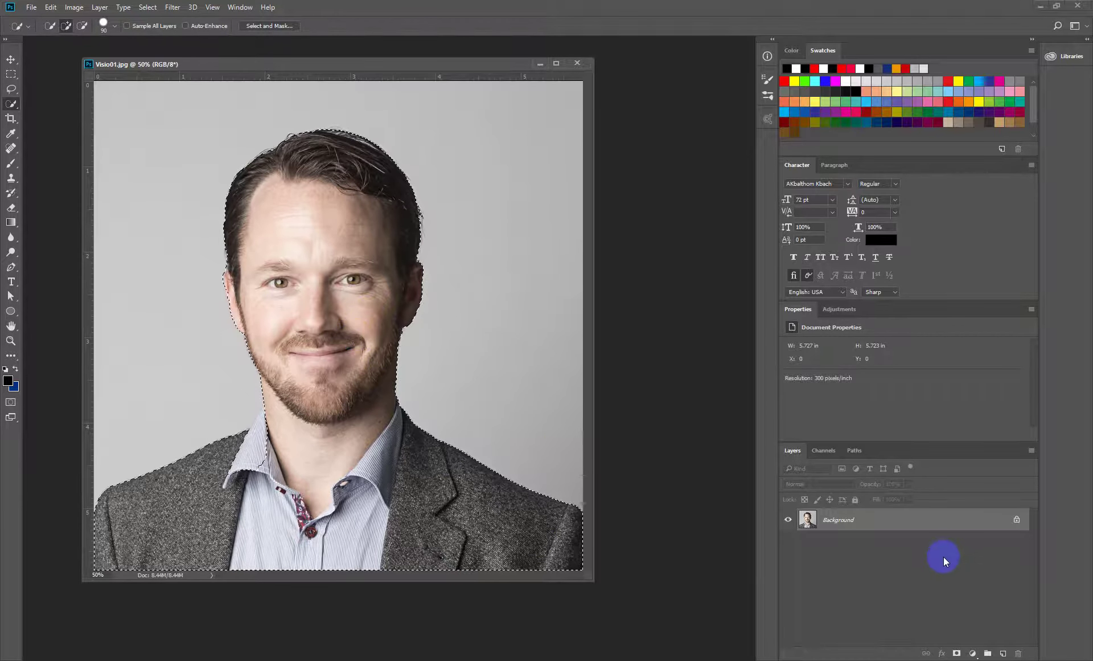
Step: Copy the selected man onto a new layer and hide the Background layer
key(ctrl+j)
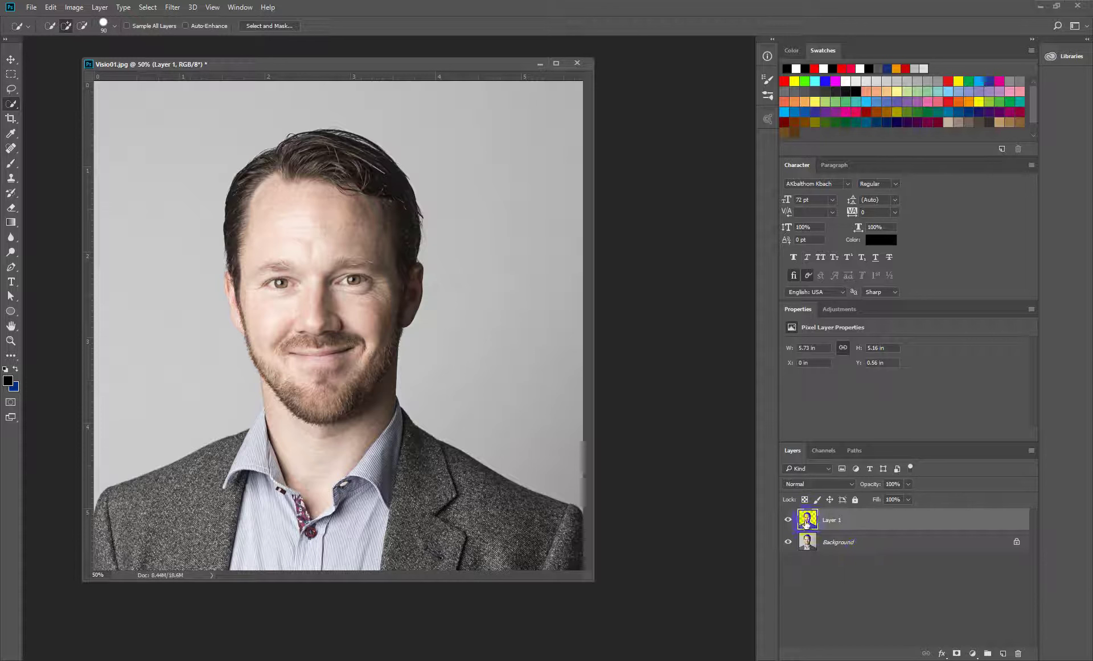
click(789, 542)
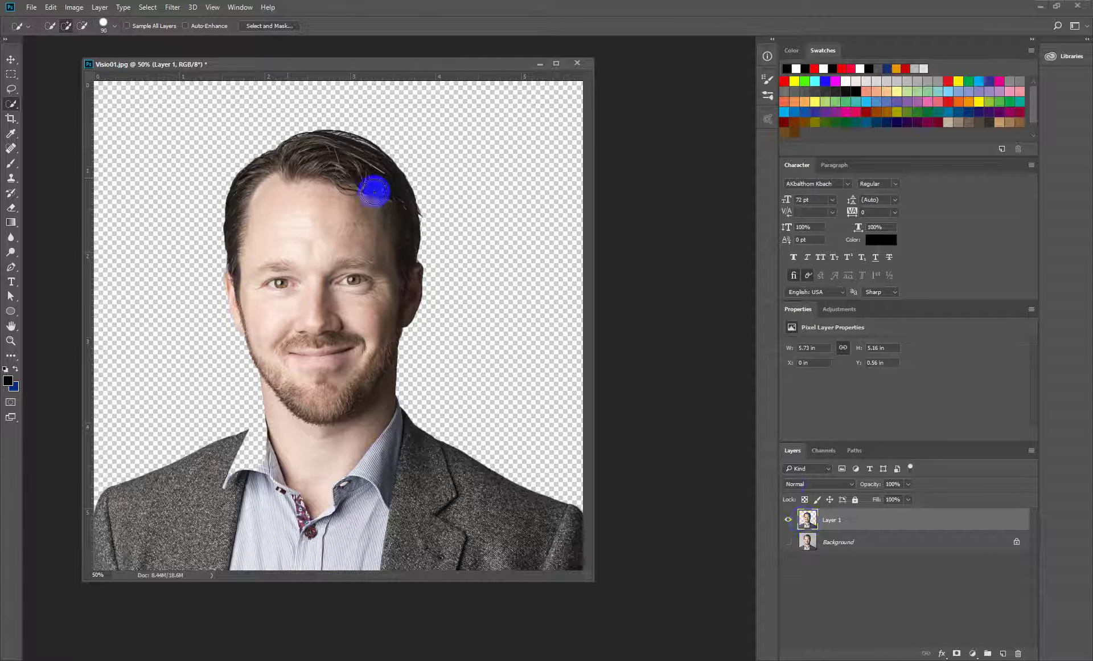
Step: Apply a Threshold adjustment at a level of about 126 to the cut-out portrait layer
click(75, 8)
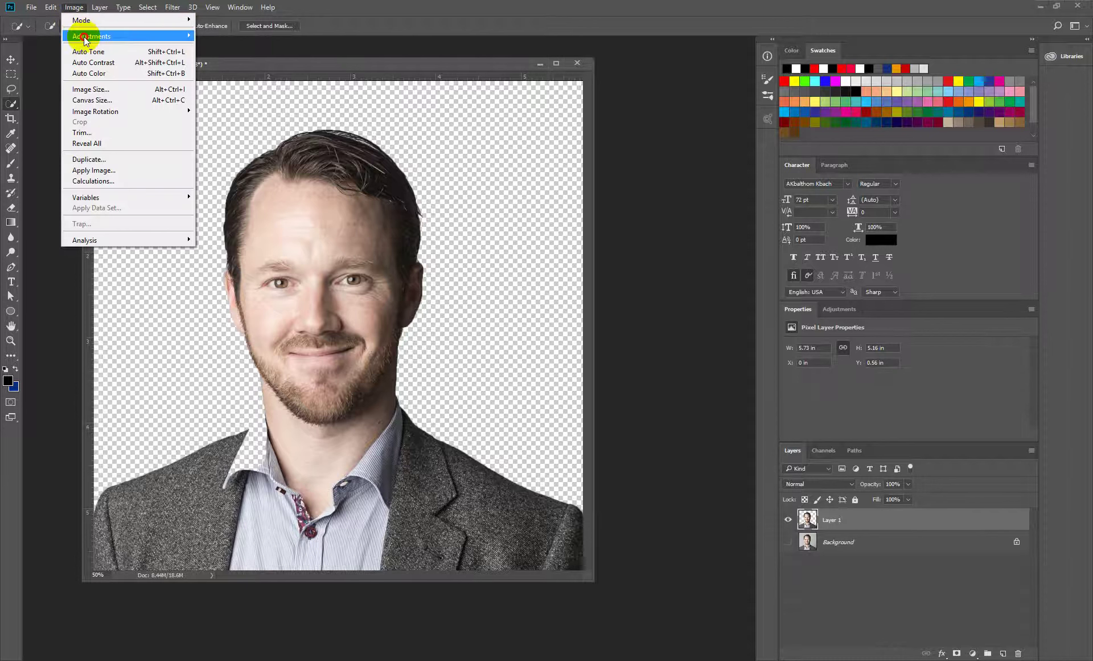
mouse_move(182, 34)
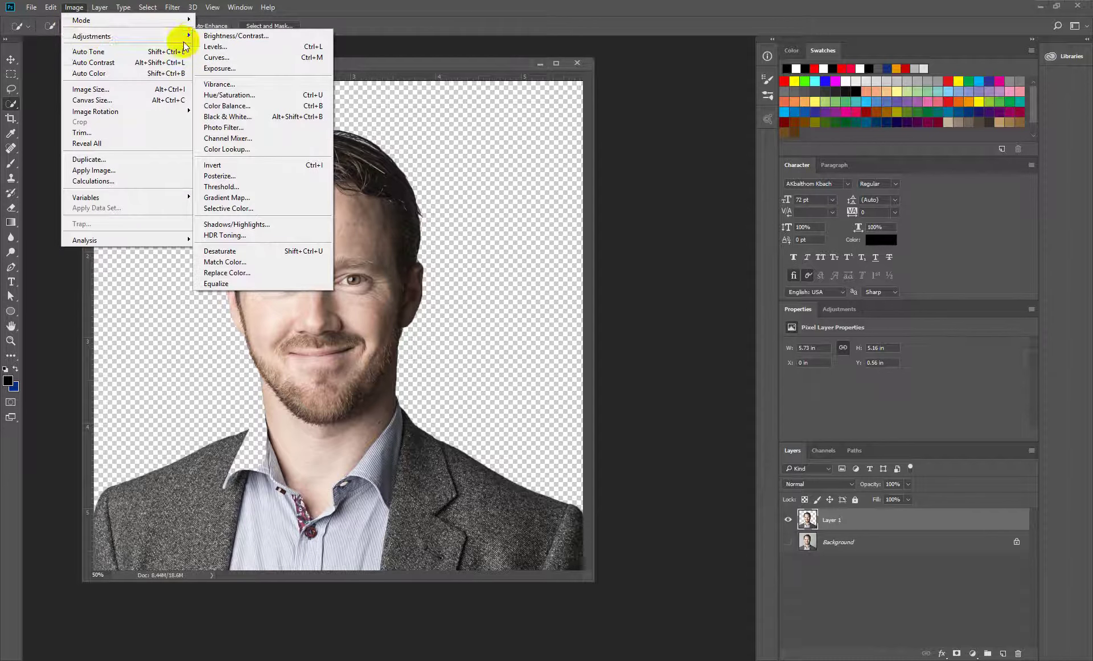
click(248, 188)
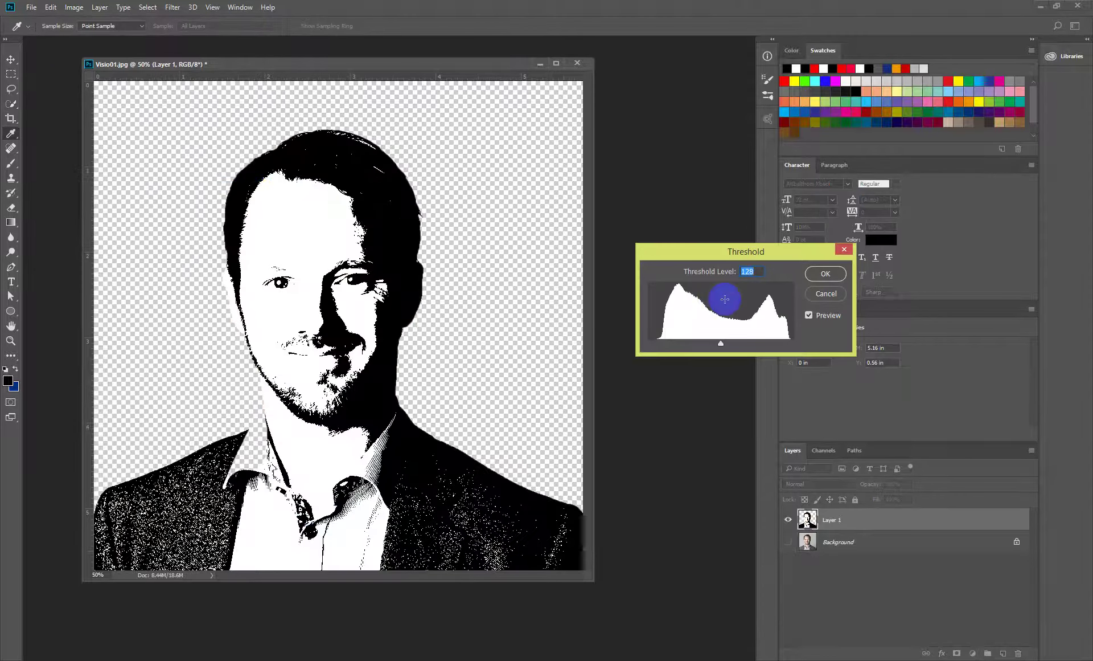
mouse_move(720, 346)
mouse_down()
mouse_move(694, 350)
mouse_move(747, 348)
mouse_move(685, 356)
mouse_move(720, 357)
mouse_up()
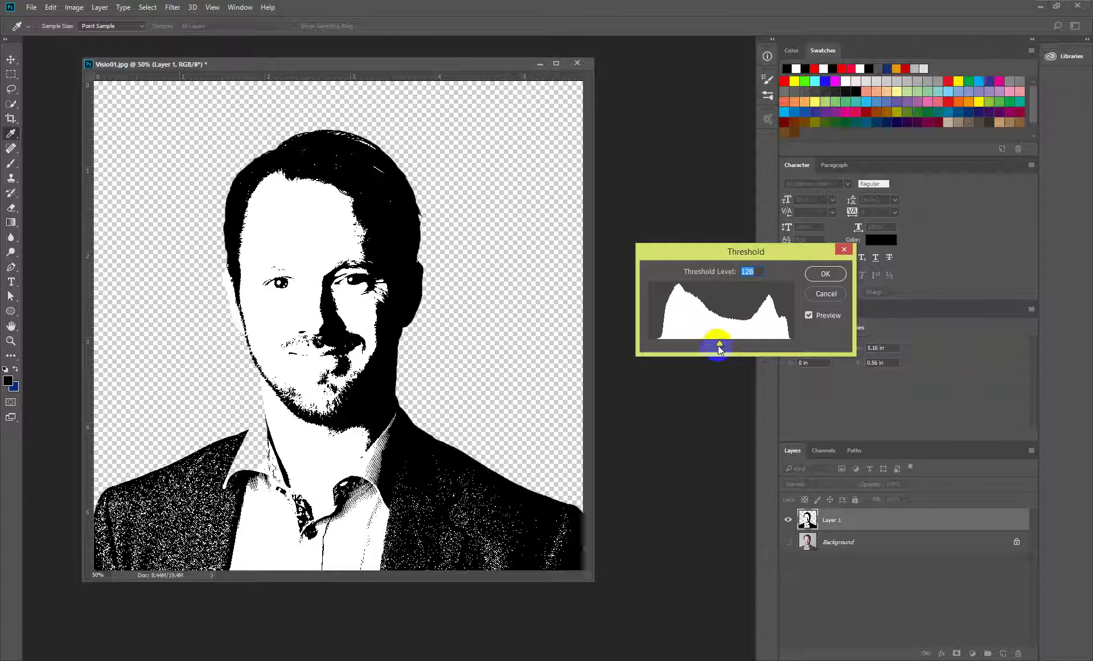
drag(719, 345, 719, 347)
click(822, 275)
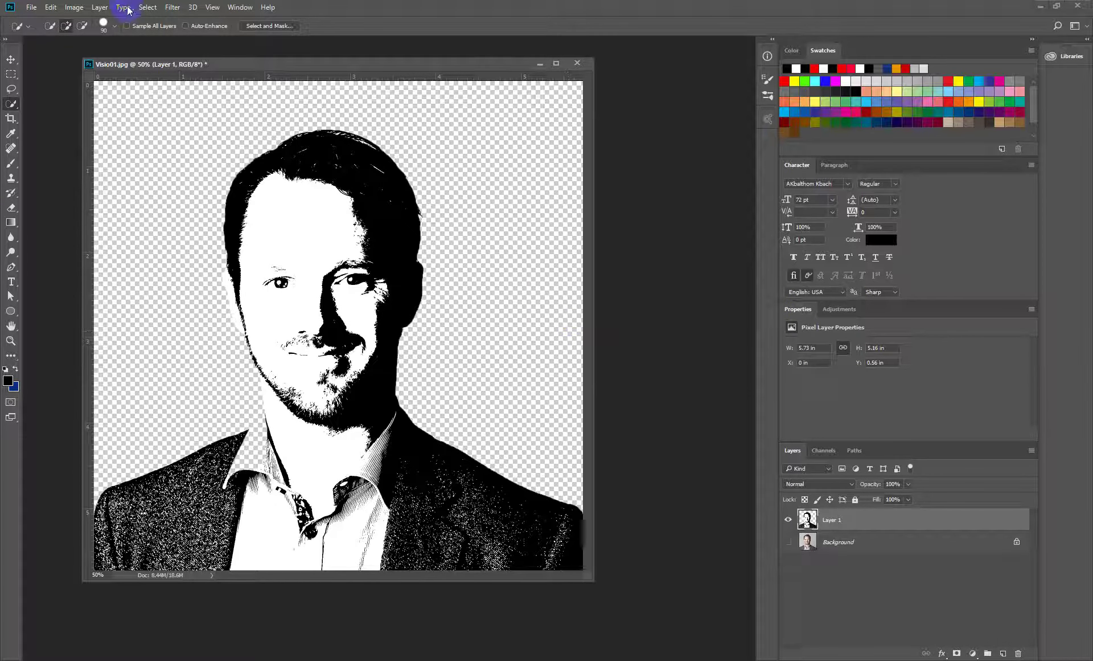
Step: Apply the Diffuse stylize filter in Anisotropic mode to the black-and-white portrait
click(173, 8)
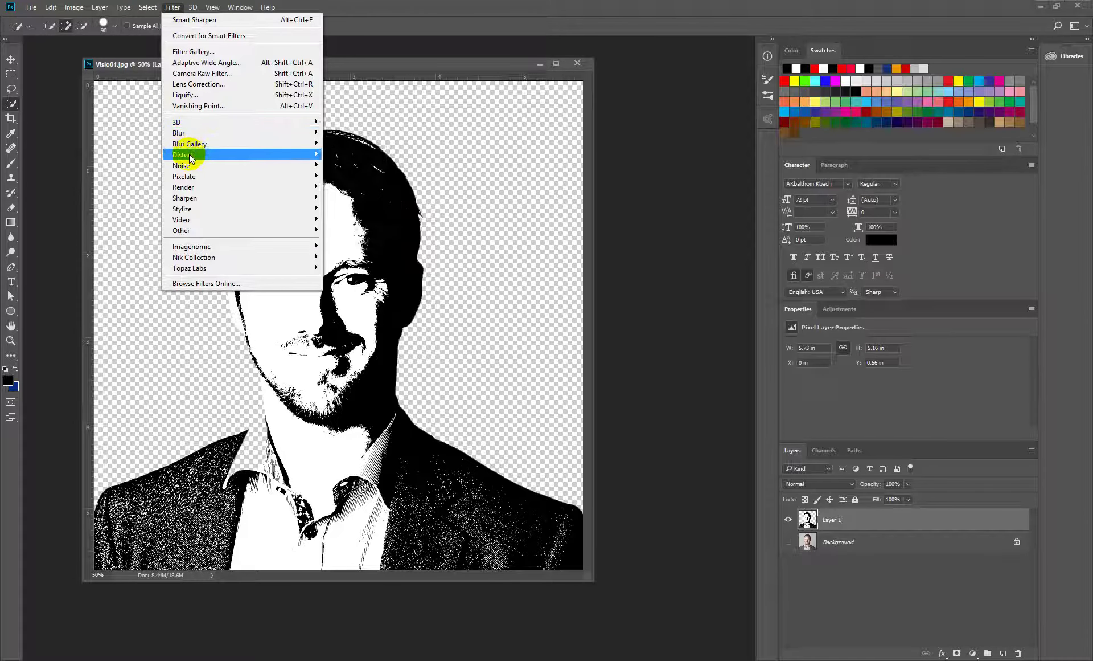
mouse_move(191, 157)
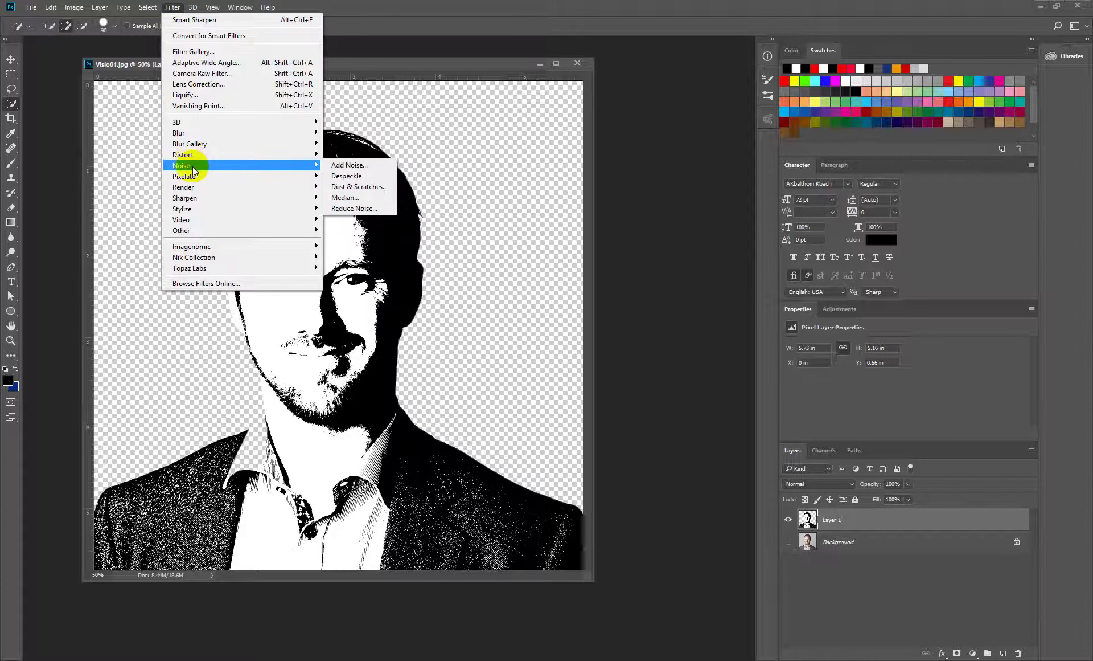
mouse_move(195, 177)
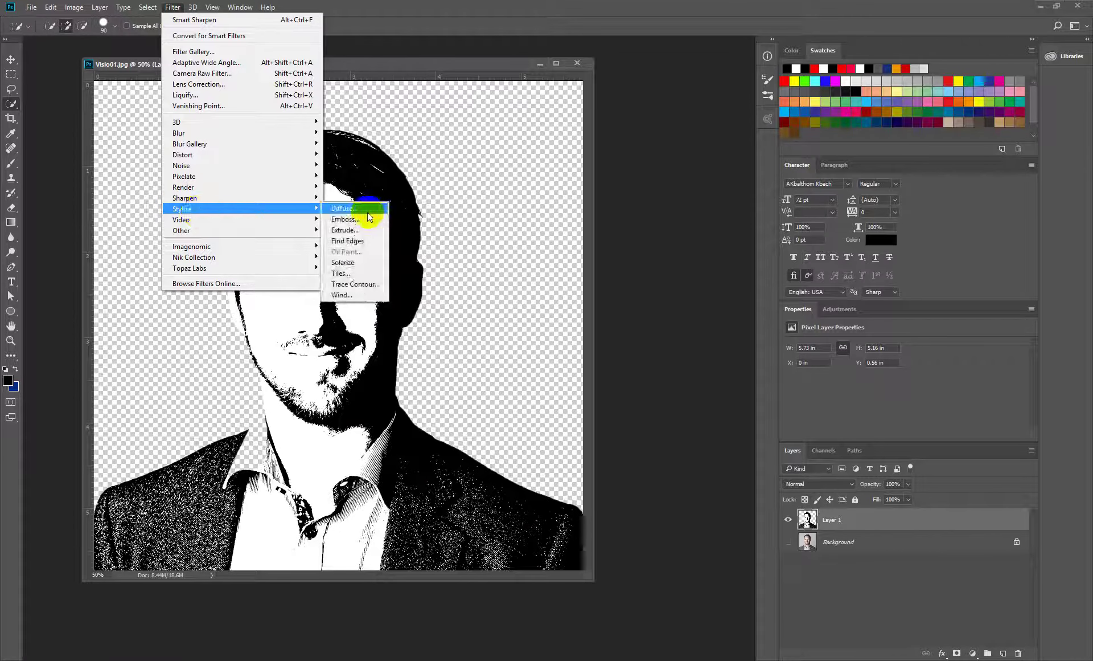
click(349, 209)
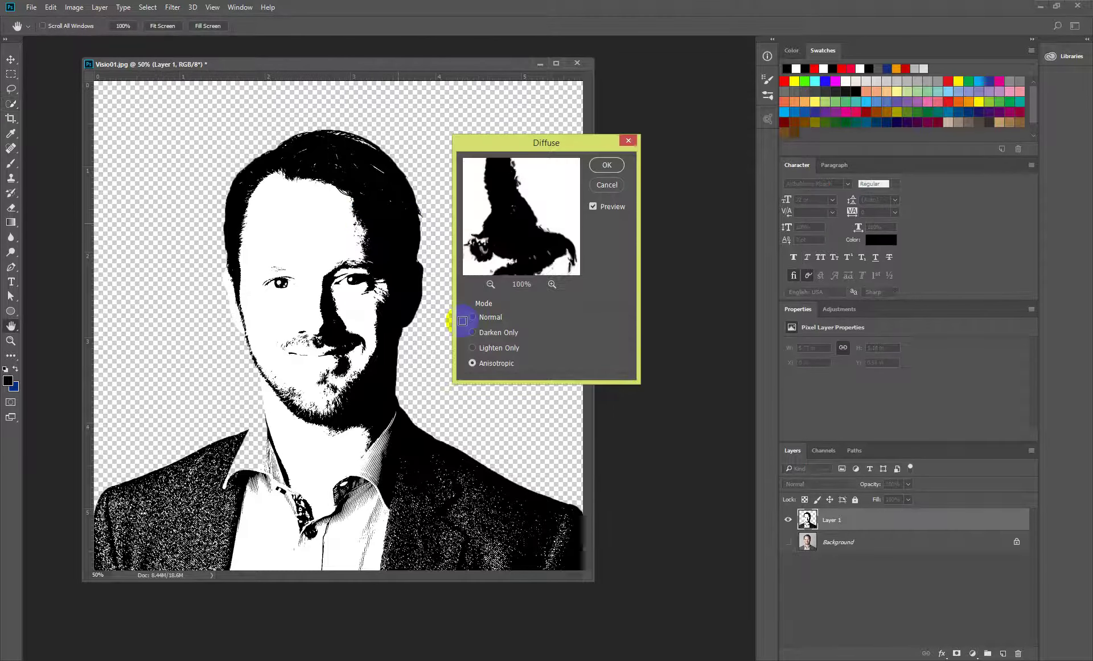
click(476, 368)
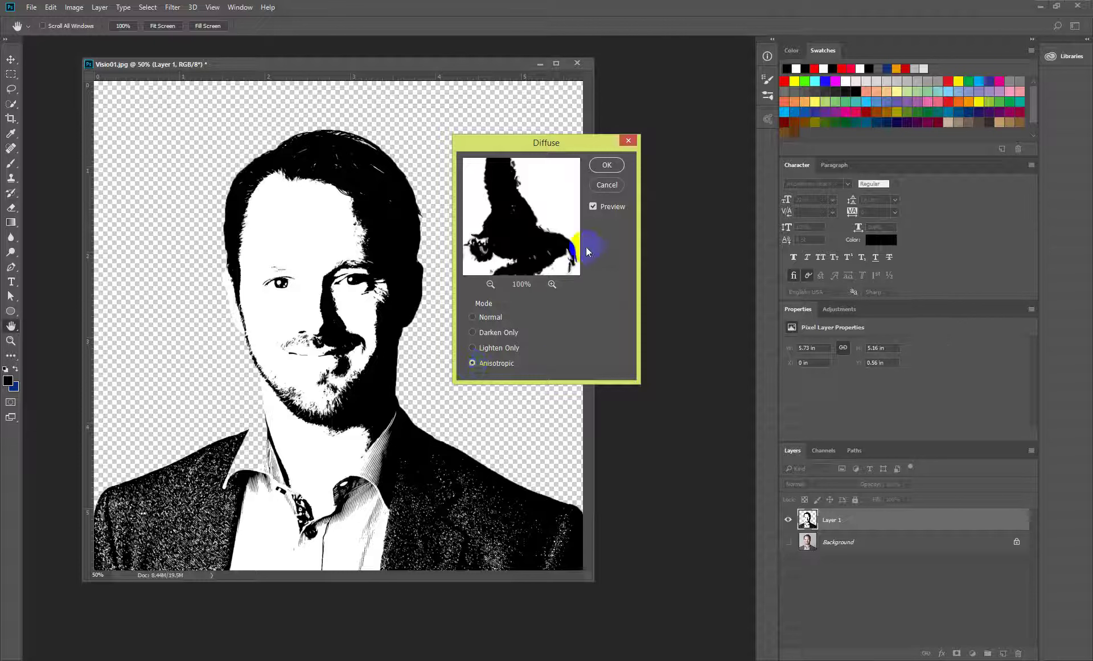
click(607, 164)
key(w)
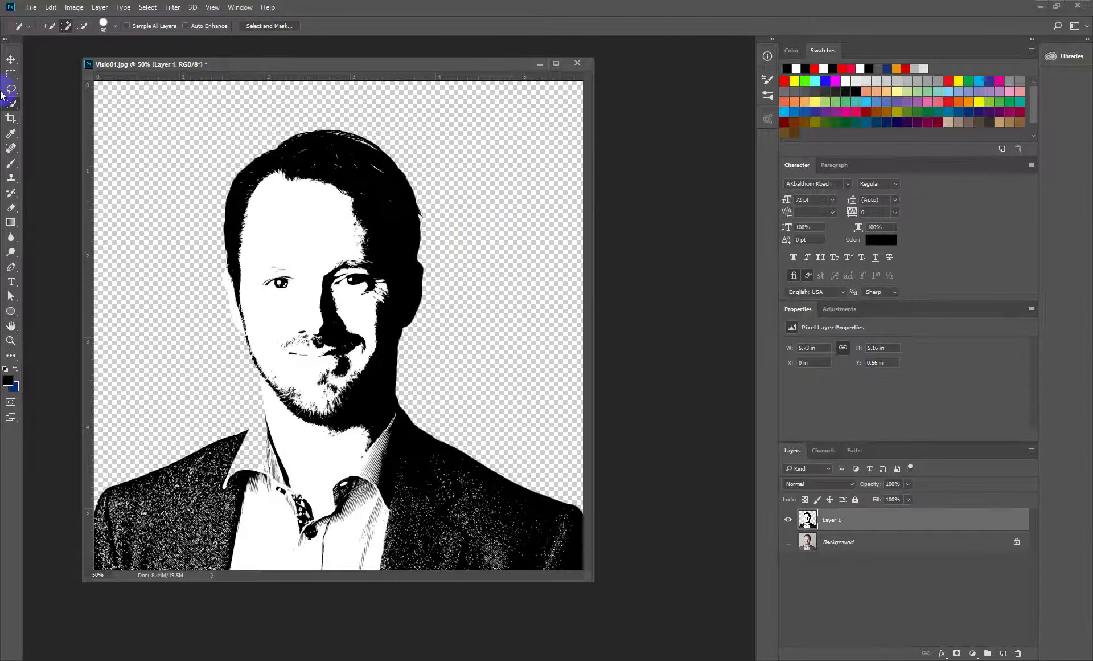
Step: Select the portrait's black areas with Color Range, sampling the dark hair and setting the fuzziness to 103
click(148, 8)
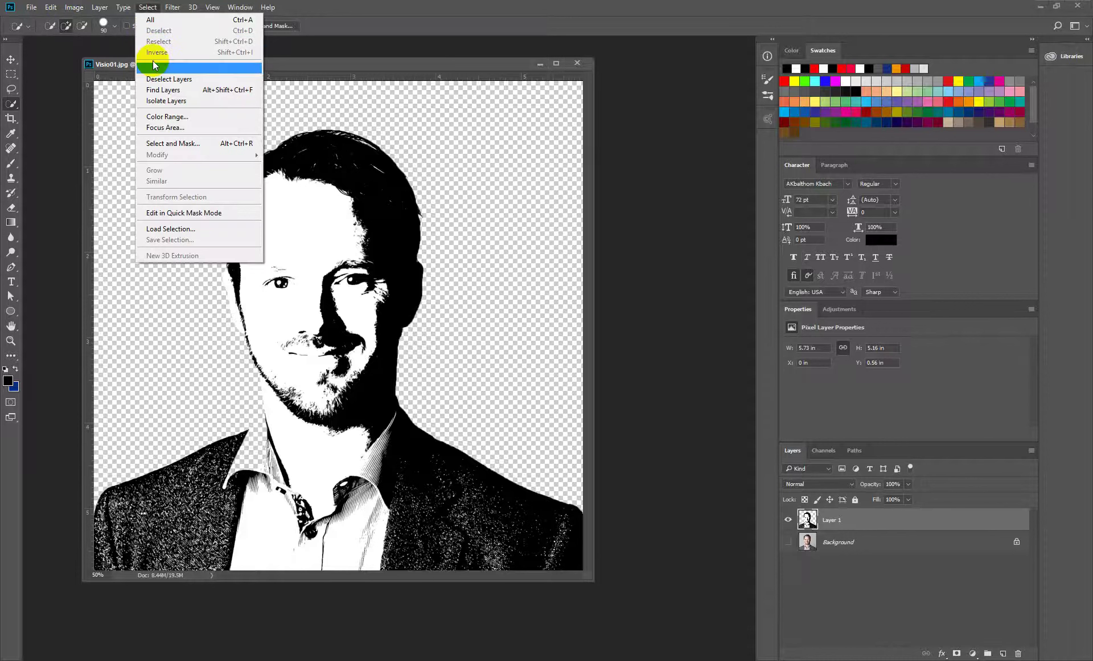
click(168, 116)
click(382, 207)
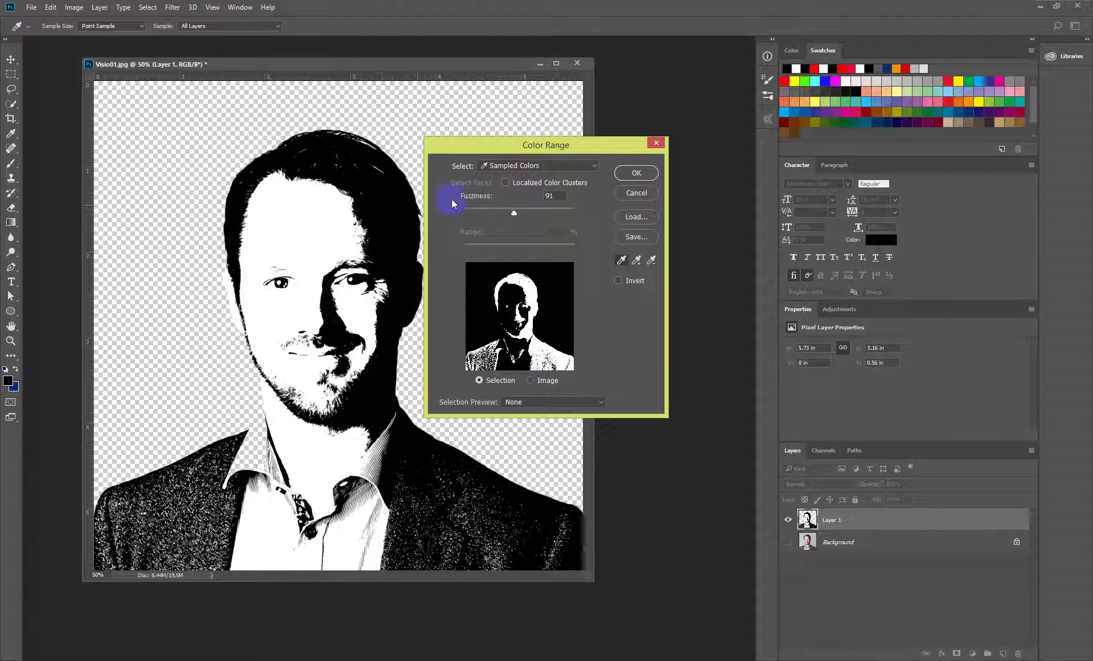
click(514, 212)
drag(515, 212, 522, 213)
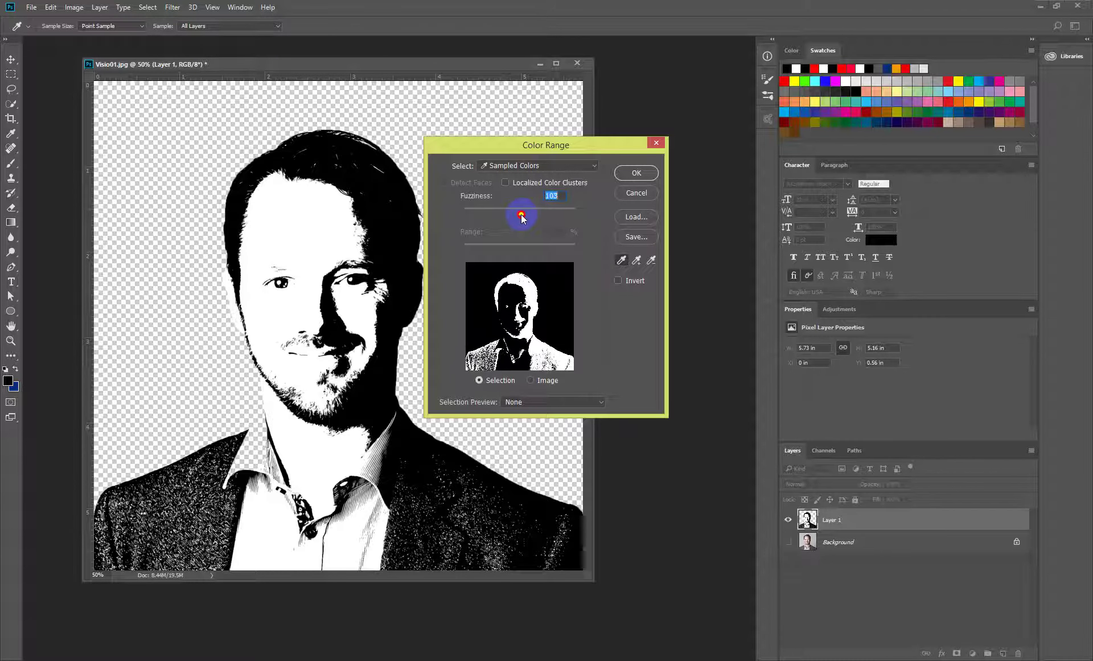
click(626, 175)
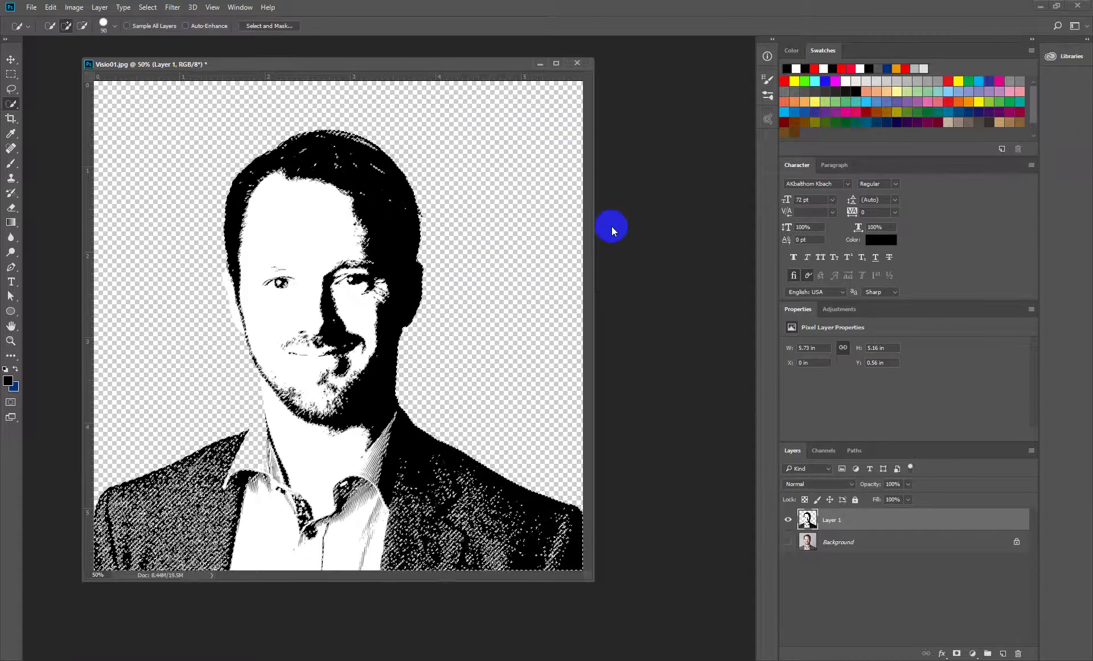
Step: Create a new 13 x 13 cm RGB document at 200 pixels/inch with a white background and float it in its own window
click(31, 6)
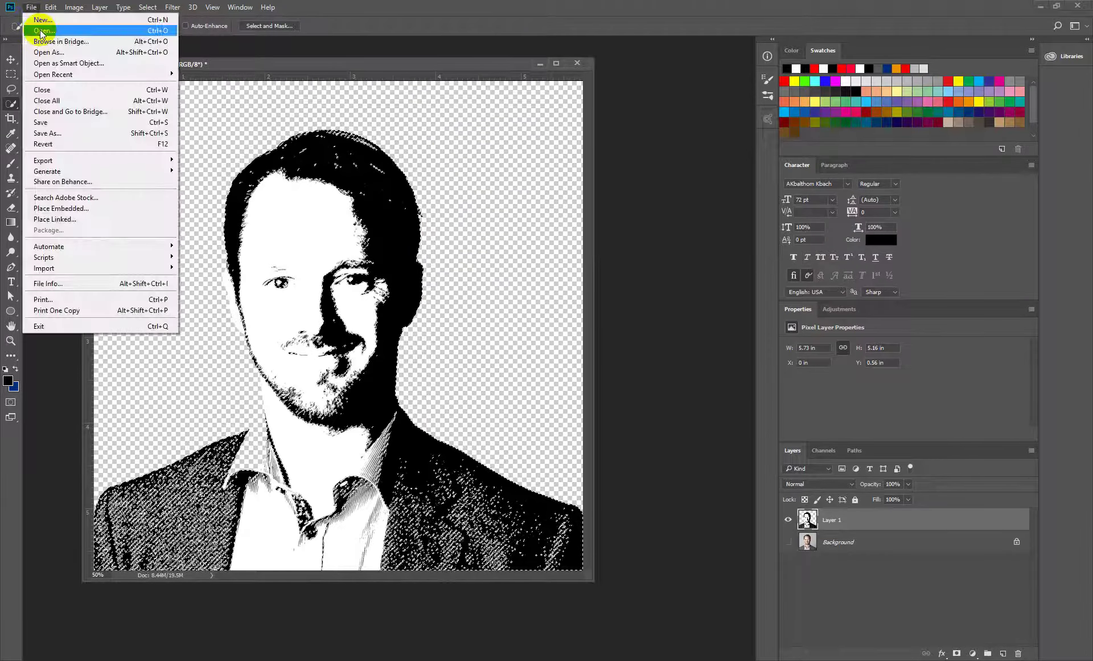
click(35, 18)
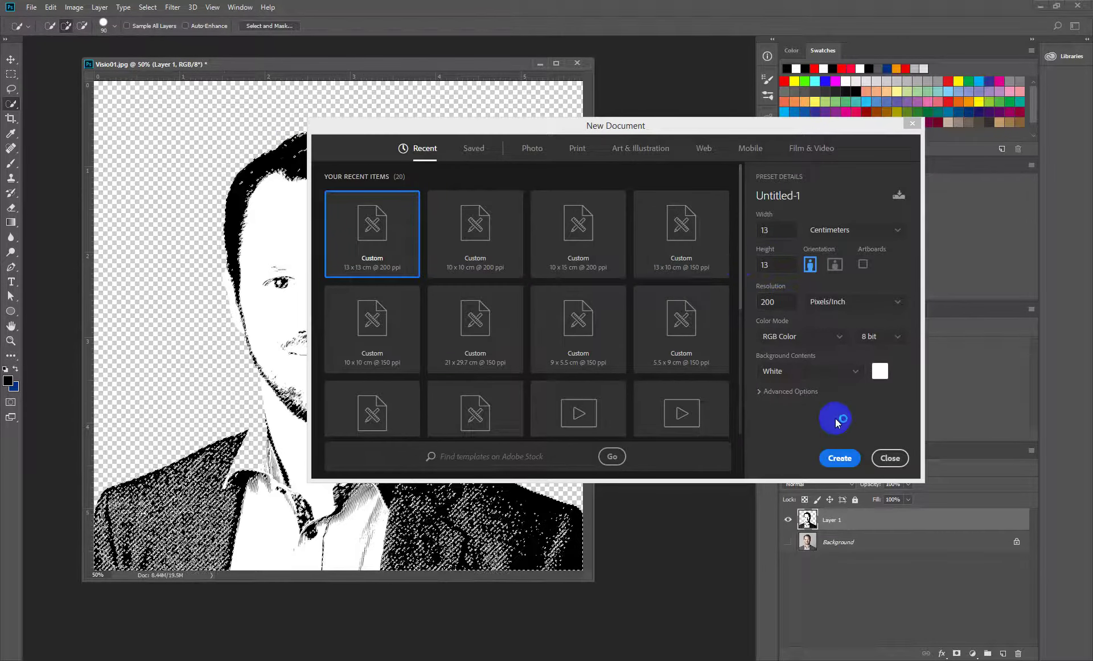
click(832, 459)
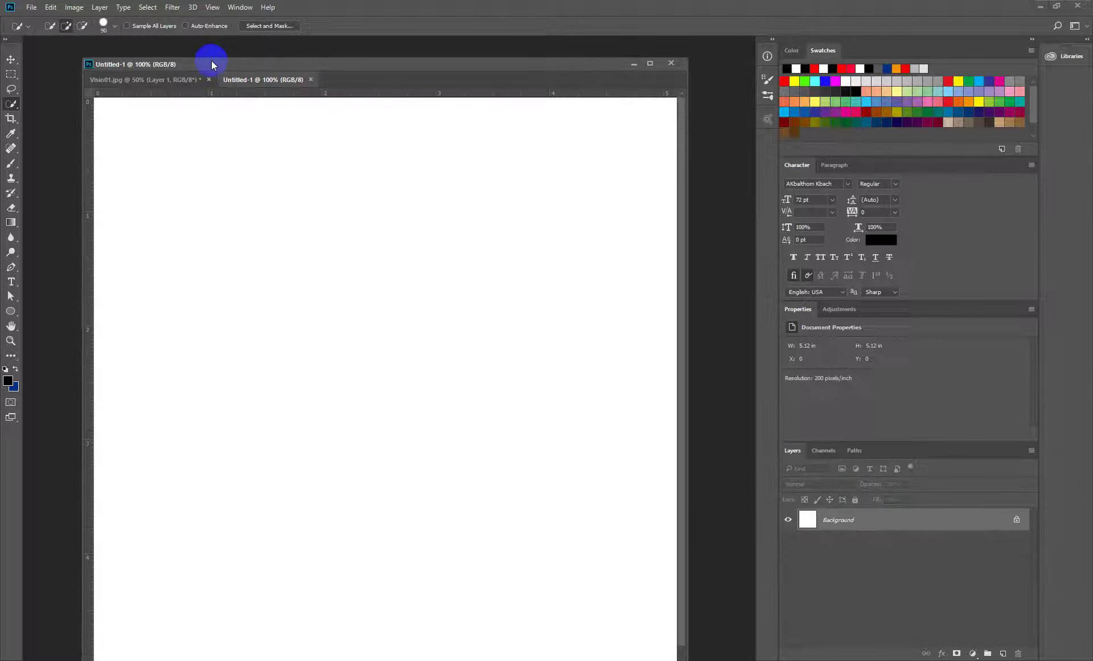
drag(251, 80, 258, 51)
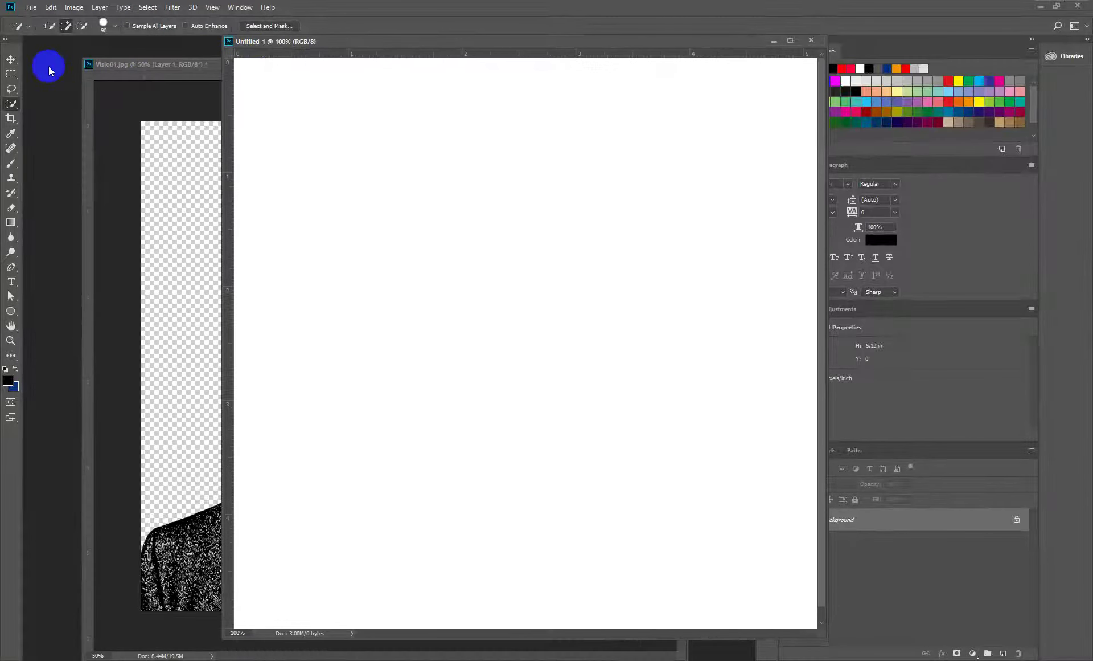
Step: Copy the selected black areas from Visio01.jpg into the new blank document
click(130, 63)
click(11, 58)
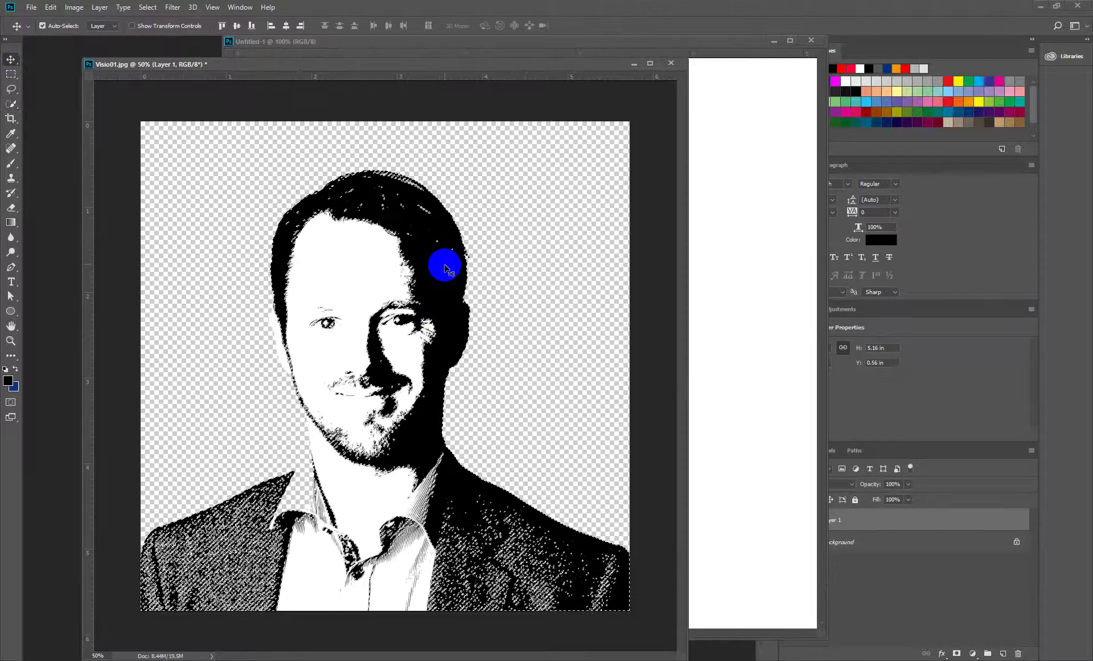
drag(442, 286, 651, 281)
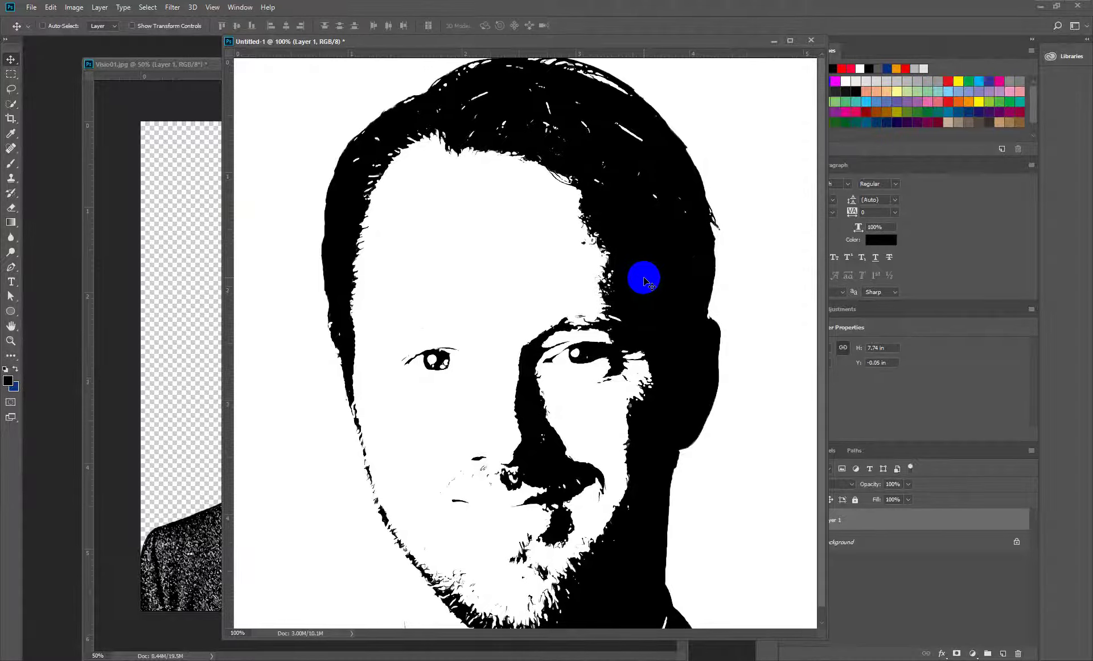
Step: Scale down the pasted portrait and position it so it spans the canvas width, with the shoulders at the lower edge
key(ctrl+minus)
key(ctrl+t)
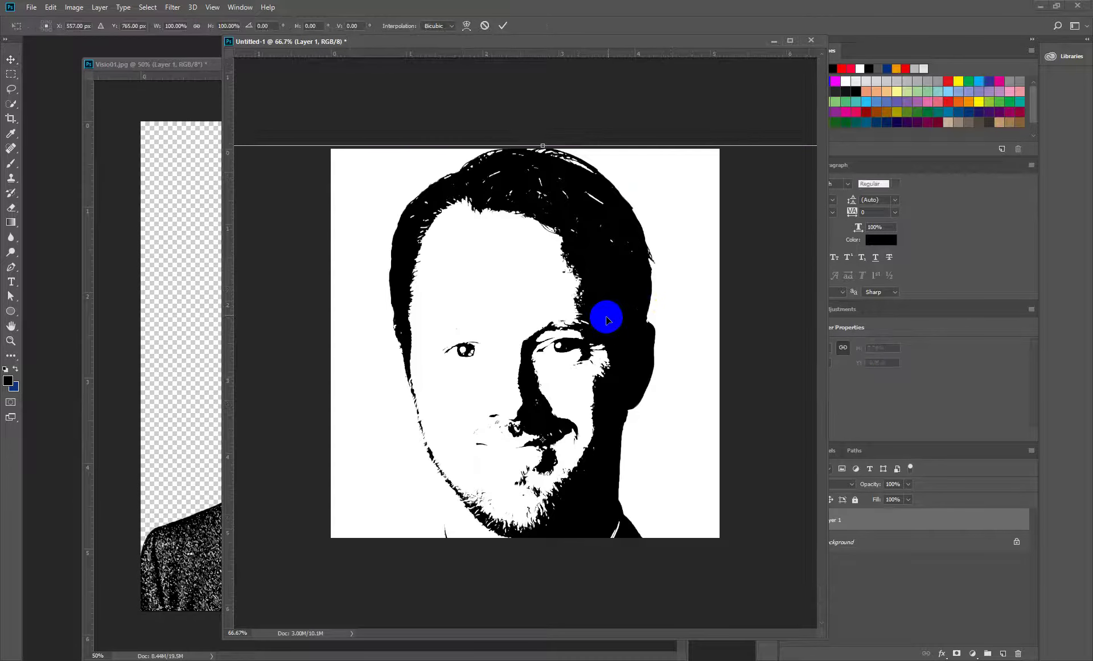
drag(612, 237, 430, 259)
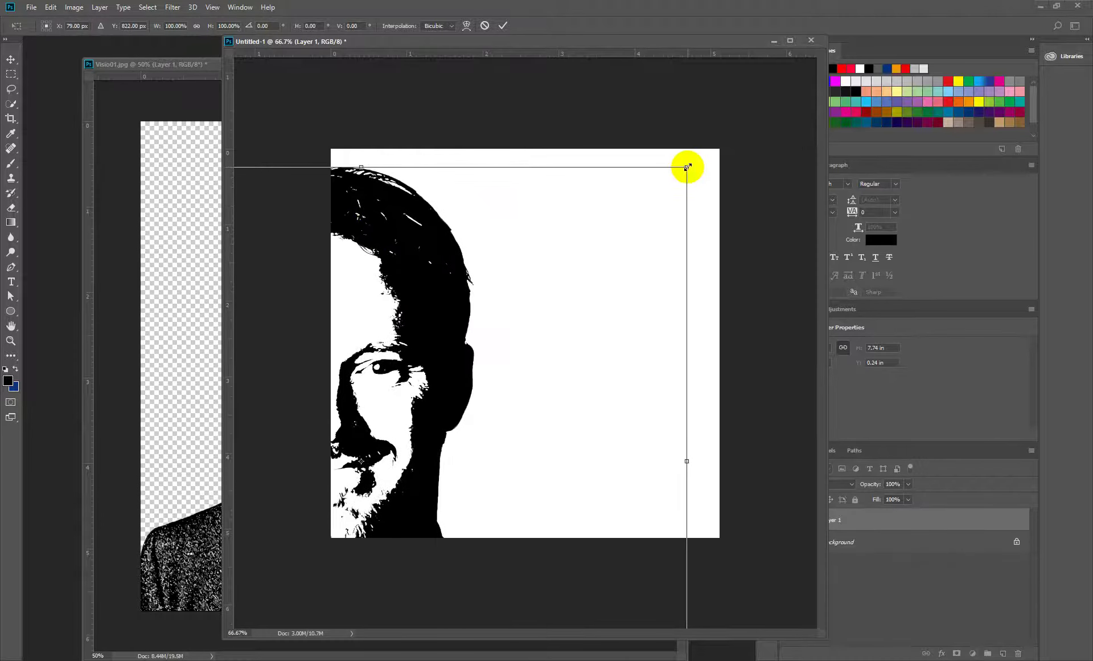
drag(687, 166, 504, 319)
drag(439, 384, 609, 282)
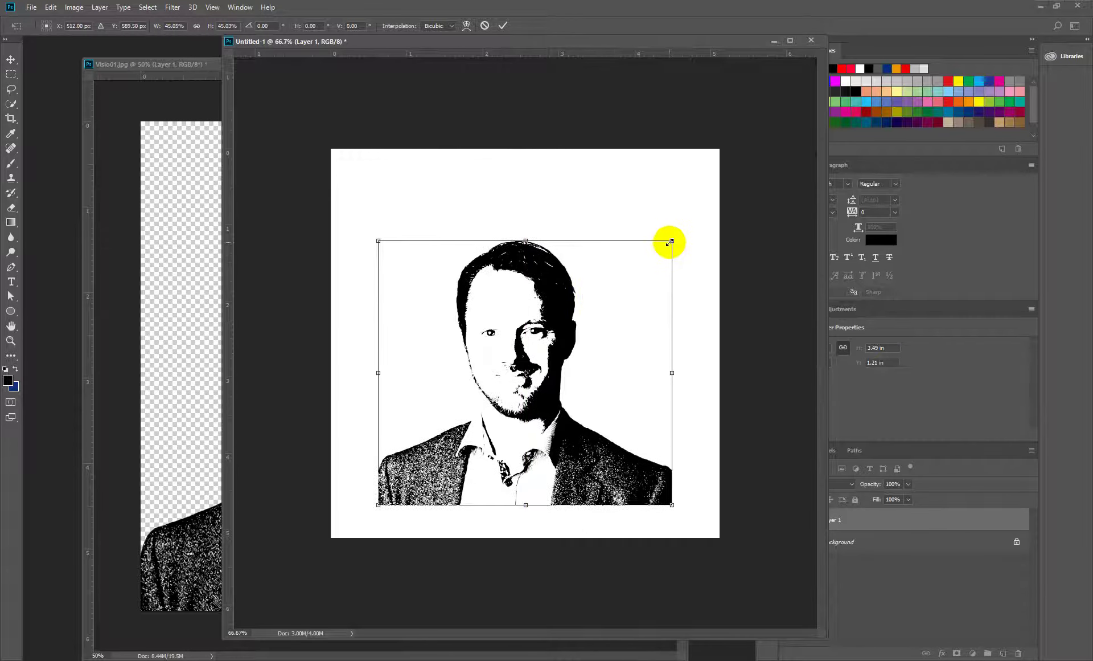
drag(669, 242, 730, 210)
drag(512, 360, 561, 369)
key(Return)
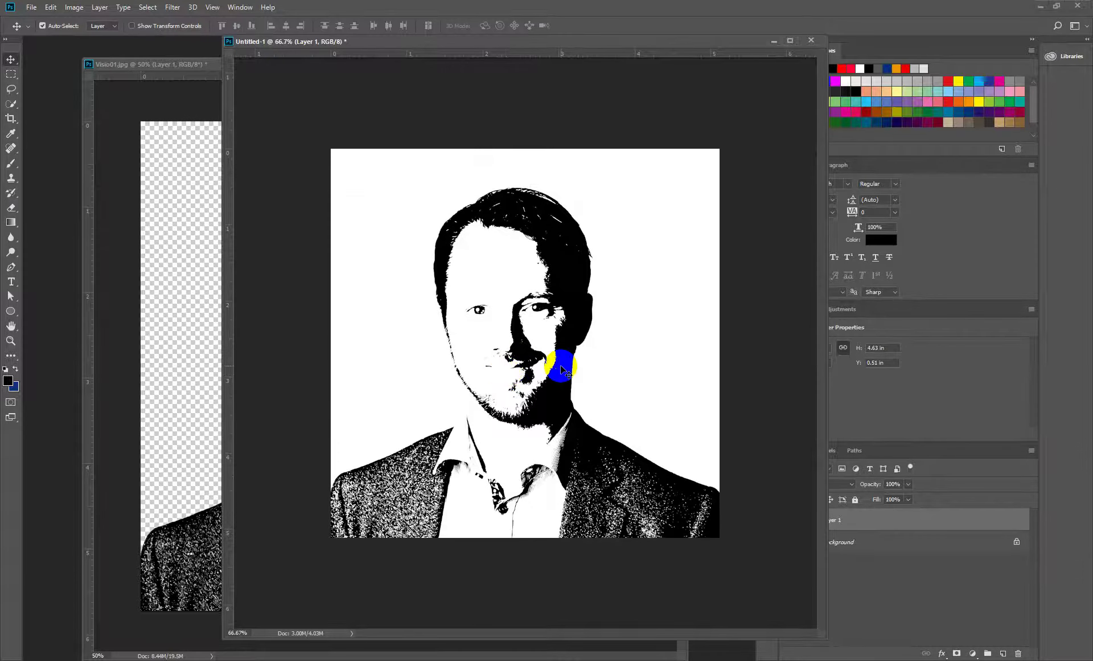
Step: Close Visio01.jpg without saving its changes
click(151, 62)
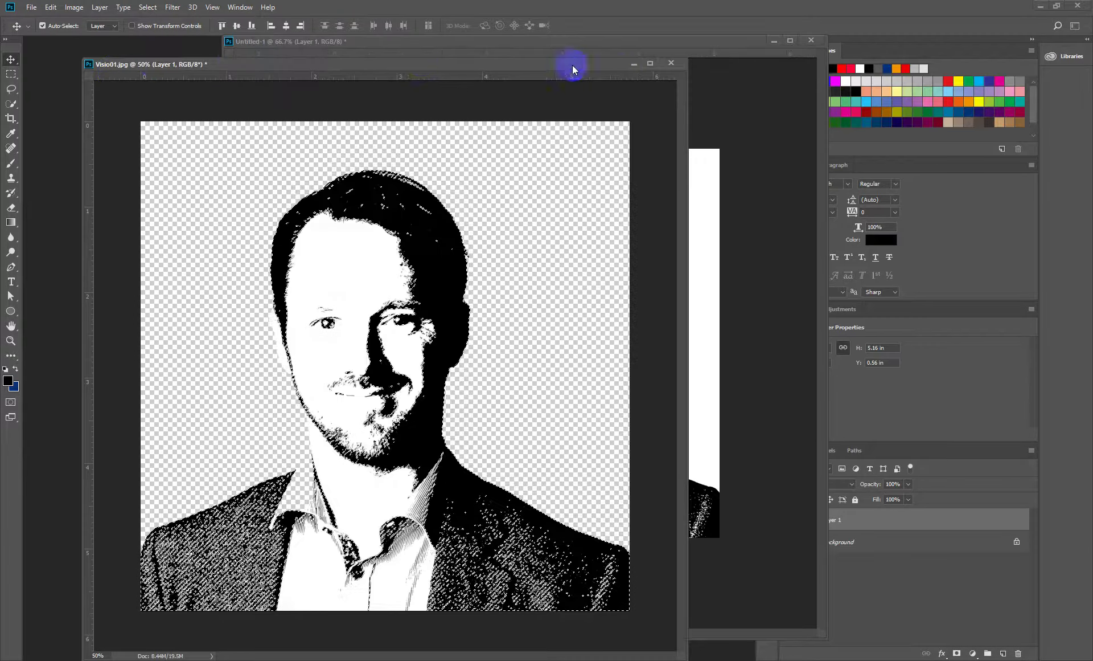
click(671, 64)
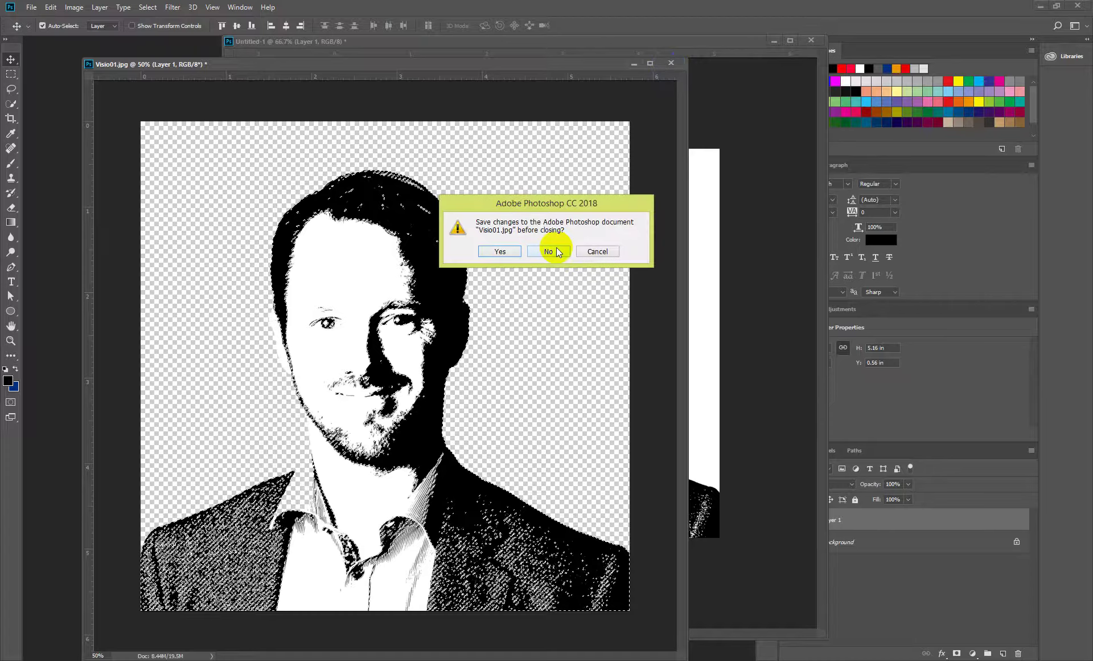
click(553, 251)
Step: Open the blue particle image 1 (1).jpg from the Pictures folder and float it in its own window
double_click(88, 136)
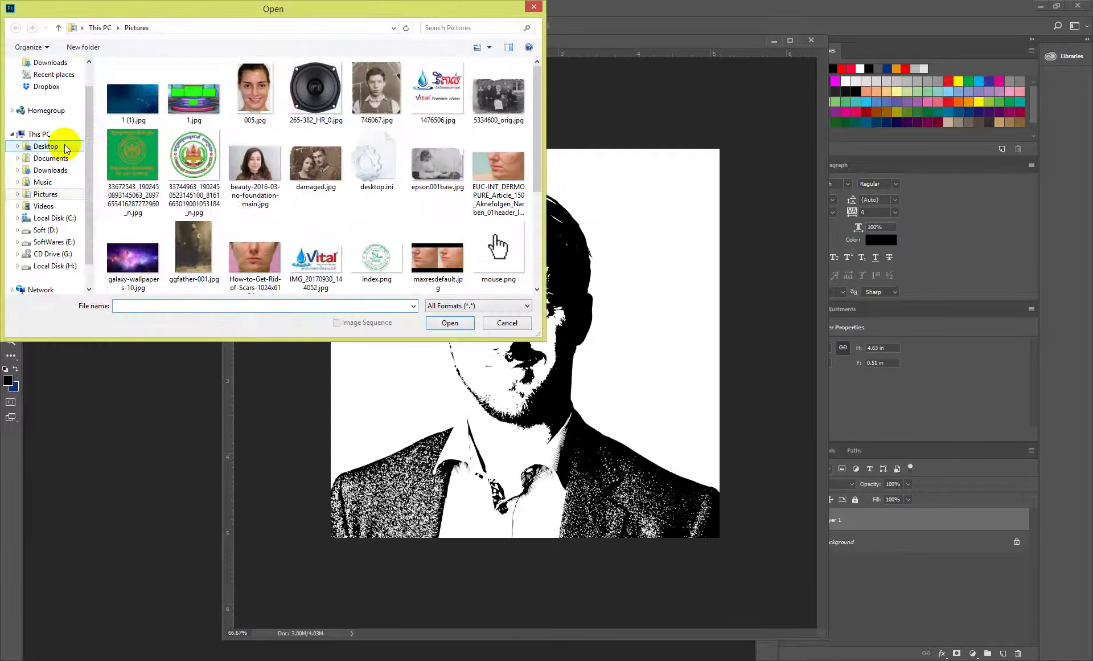
click(133, 263)
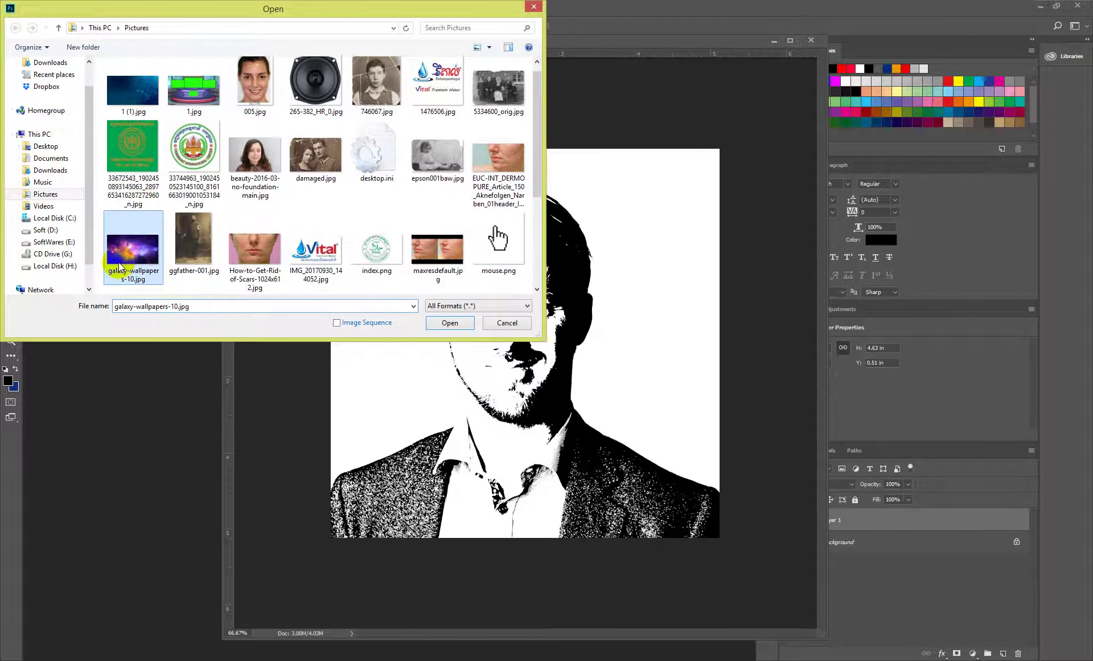
scroll(132, 265, down, 3)
scroll(227, 244, up, 2)
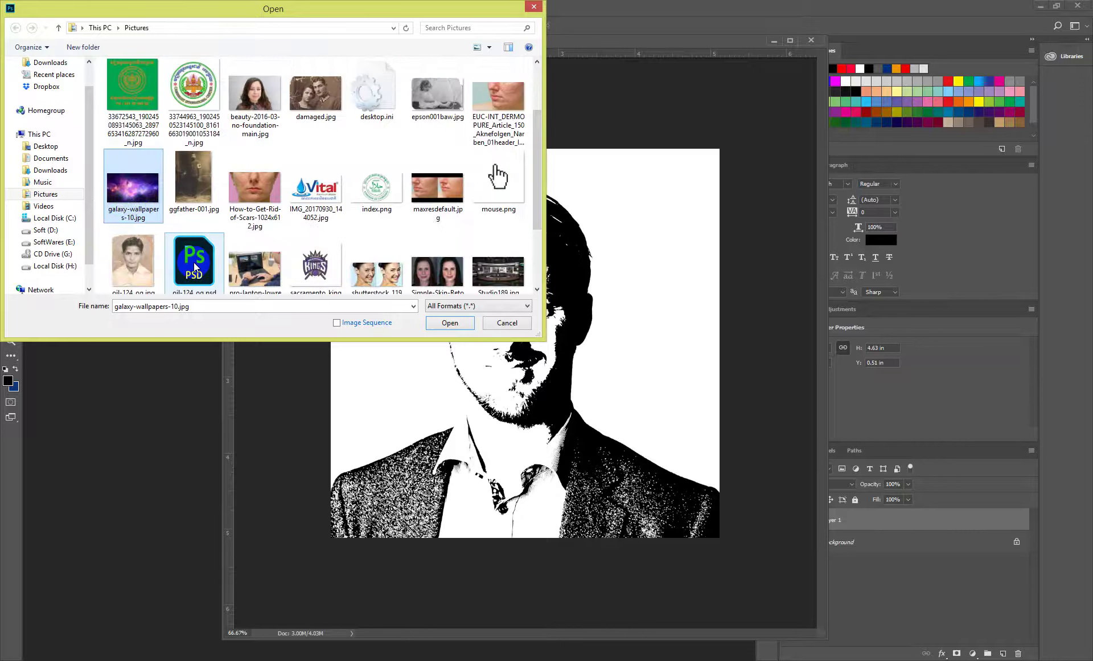
click(316, 197)
scroll(400, 234, down, 3)
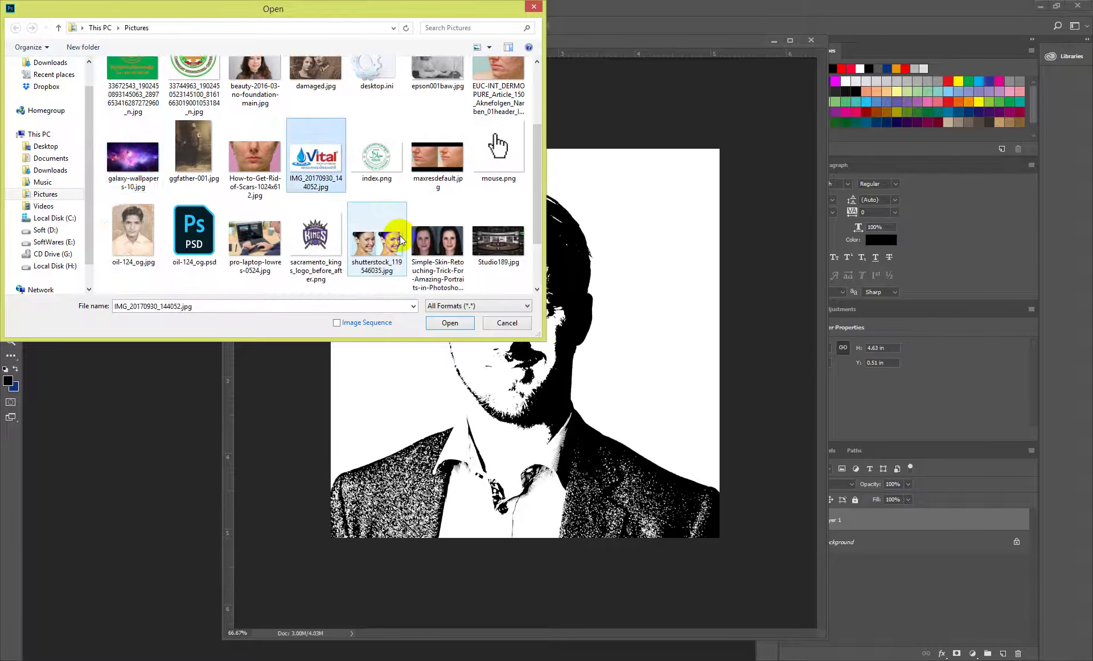
scroll(408, 263, up, 3)
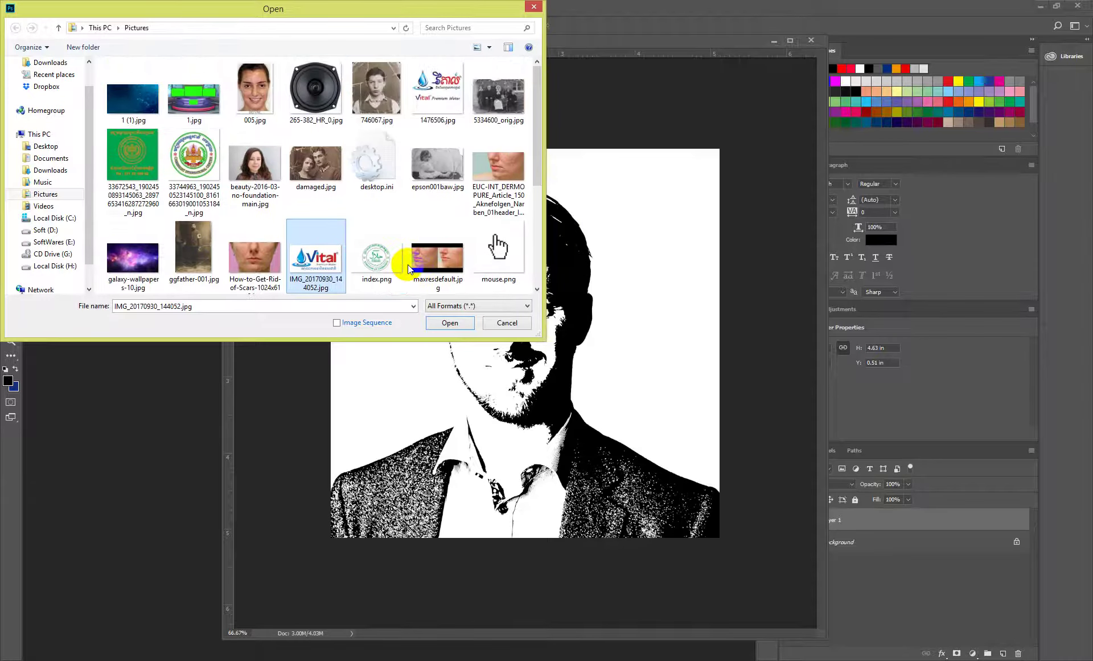
double_click(402, 253)
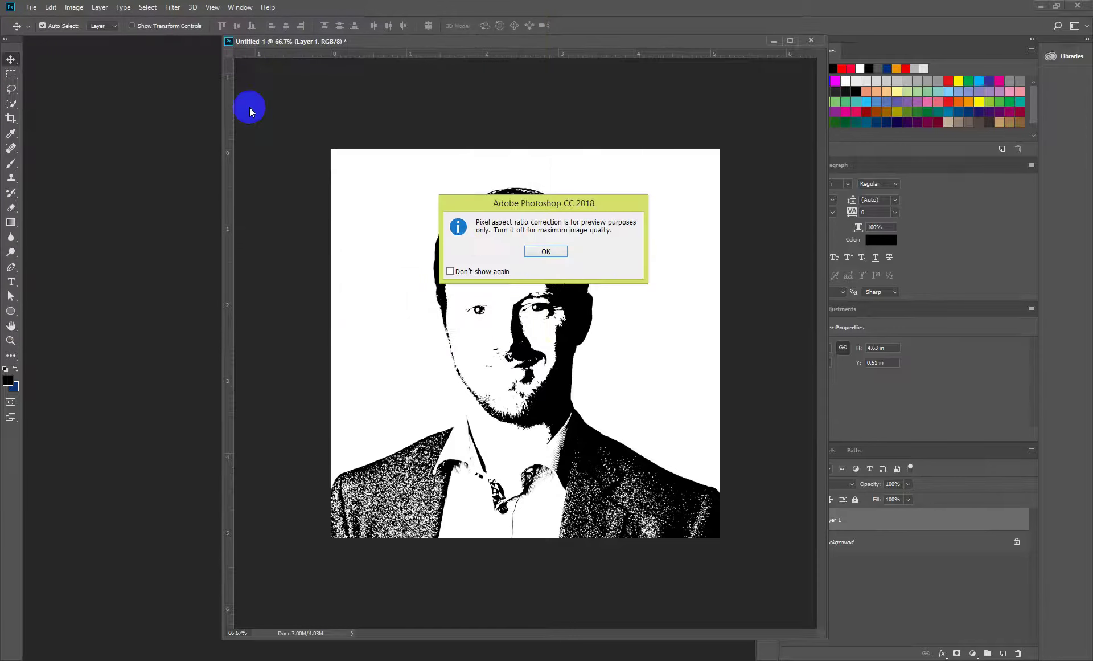
click(545, 251)
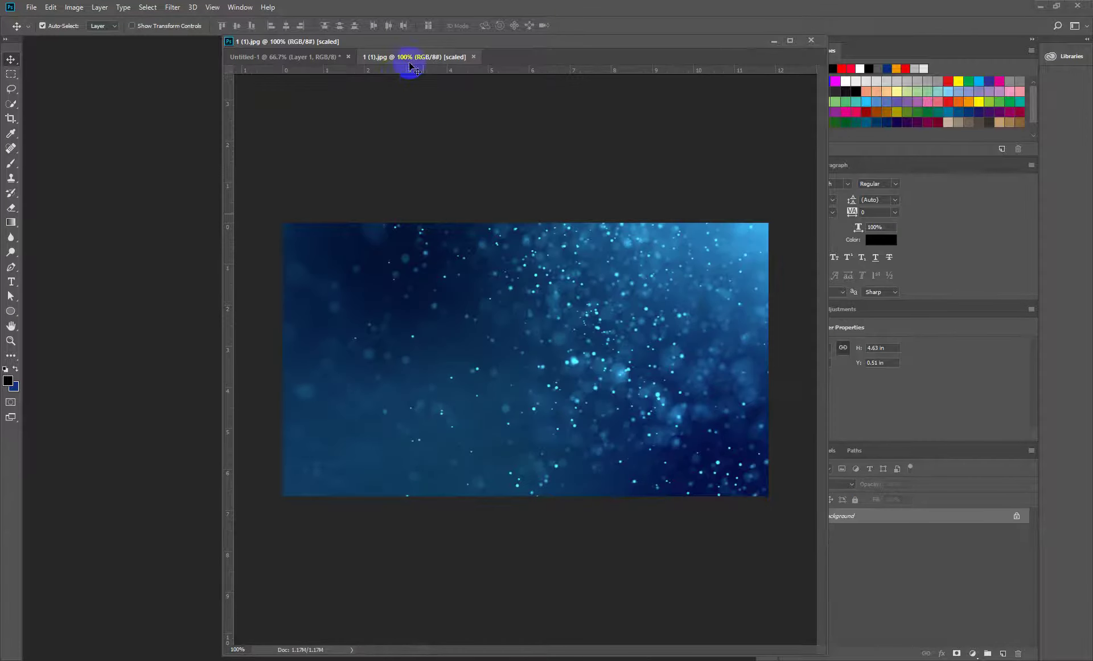
drag(394, 70, 142, 149)
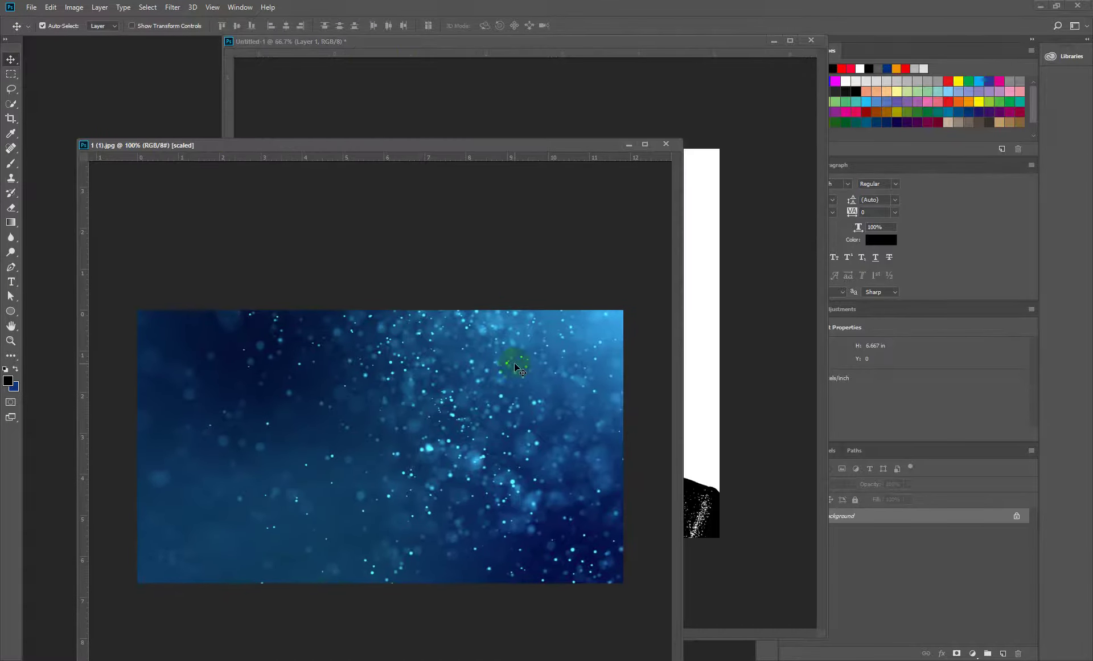
Step: Copy the blue particle image into the portrait document and enlarge it to about 8.6 x 4.85 in, covering the whole portrait
drag(683, 301, 548, 196)
key(ctrl+t)
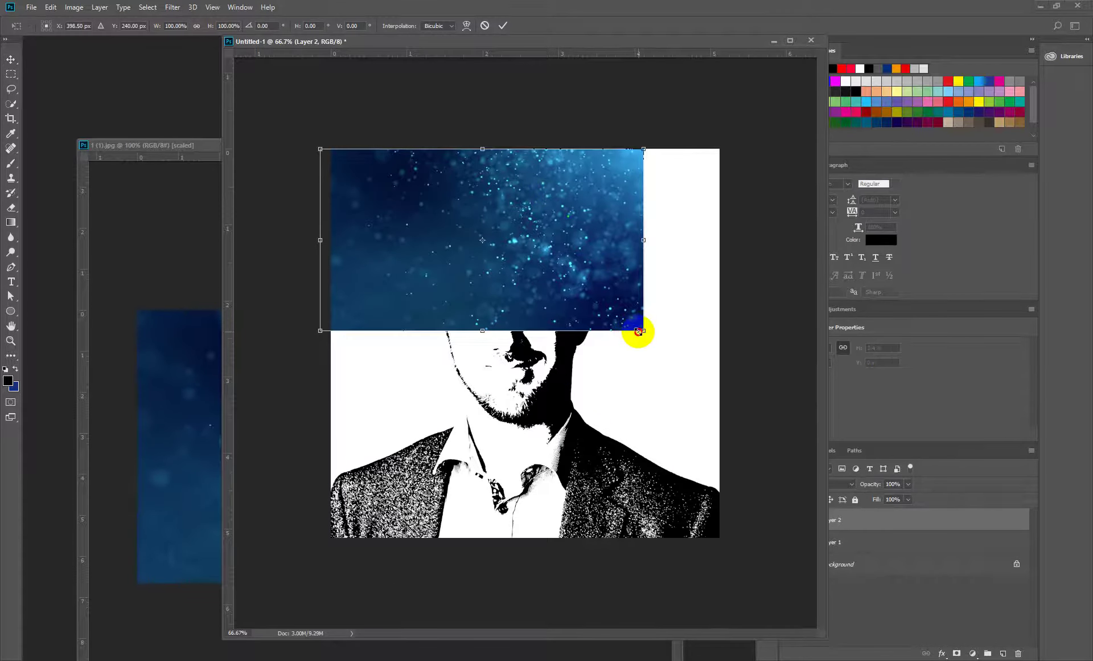
drag(639, 331, 868, 571)
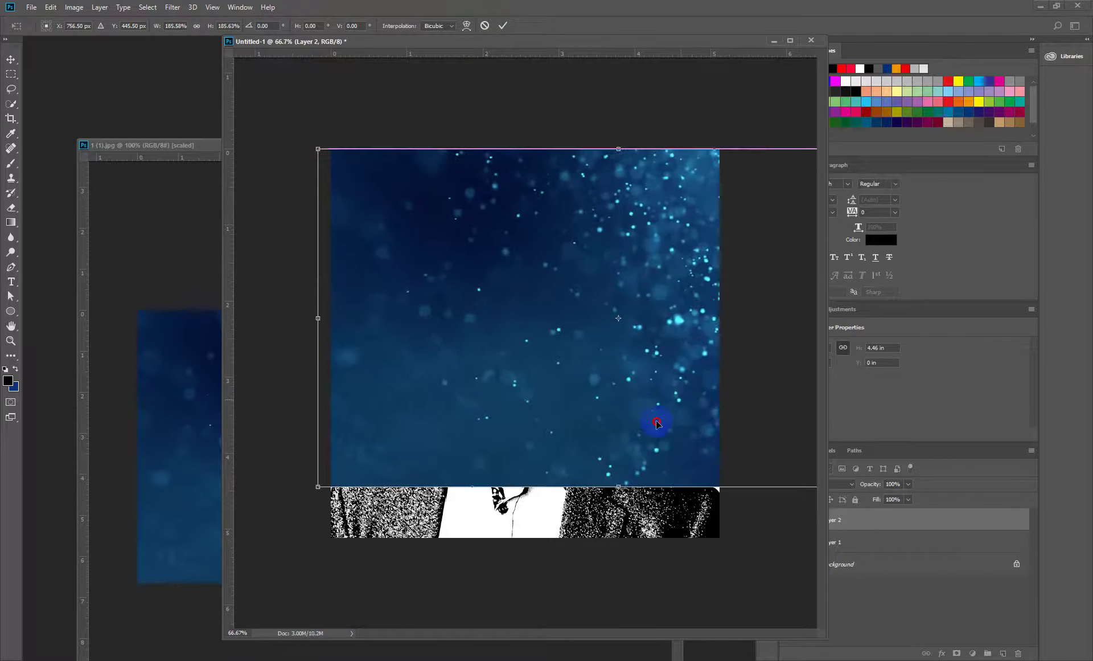
drag(657, 422, 632, 450)
drag(272, 199, 237, 158)
mouse_move(511, 281)
mouse_down()
mouse_move(498, 272)
mouse_move(497, 291)
mouse_up()
key(Return)
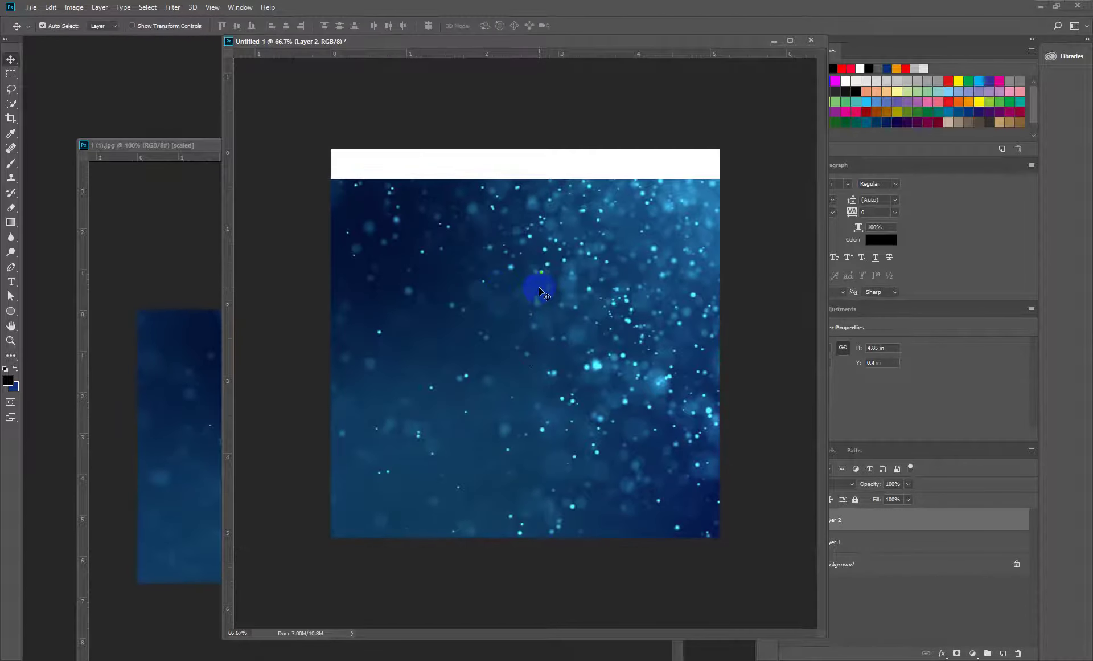
Step: Clip the blue particle layer to the portrait layer below it and reposition the document window in the workspace
drag(708, 40, 581, 44)
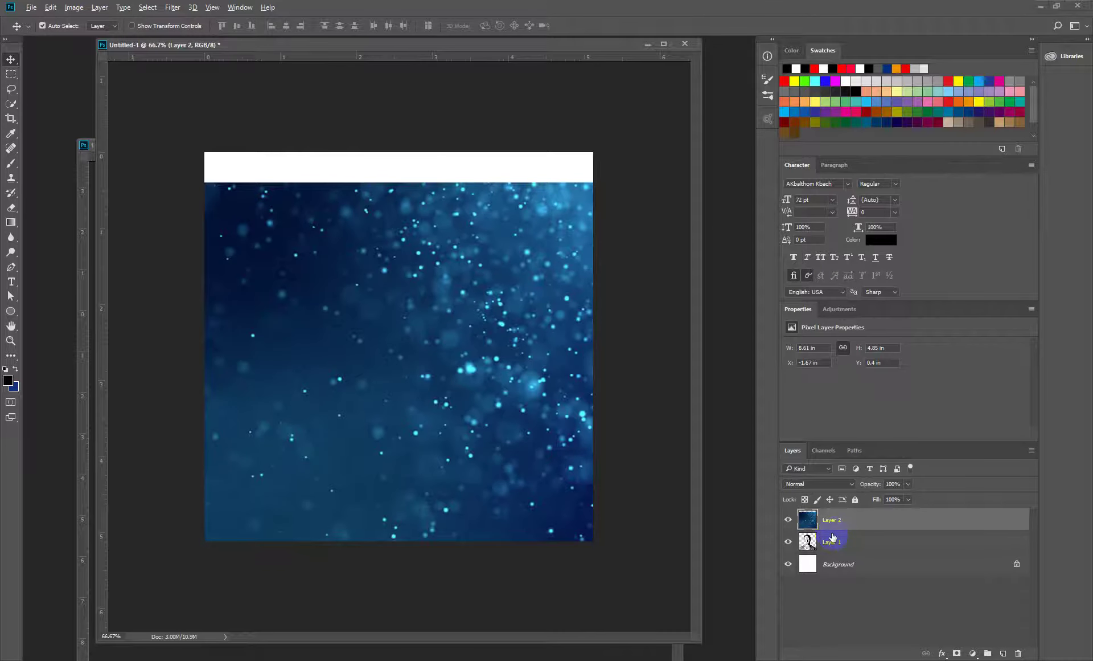
drag(830, 544, 845, 528)
alt+click(844, 528)
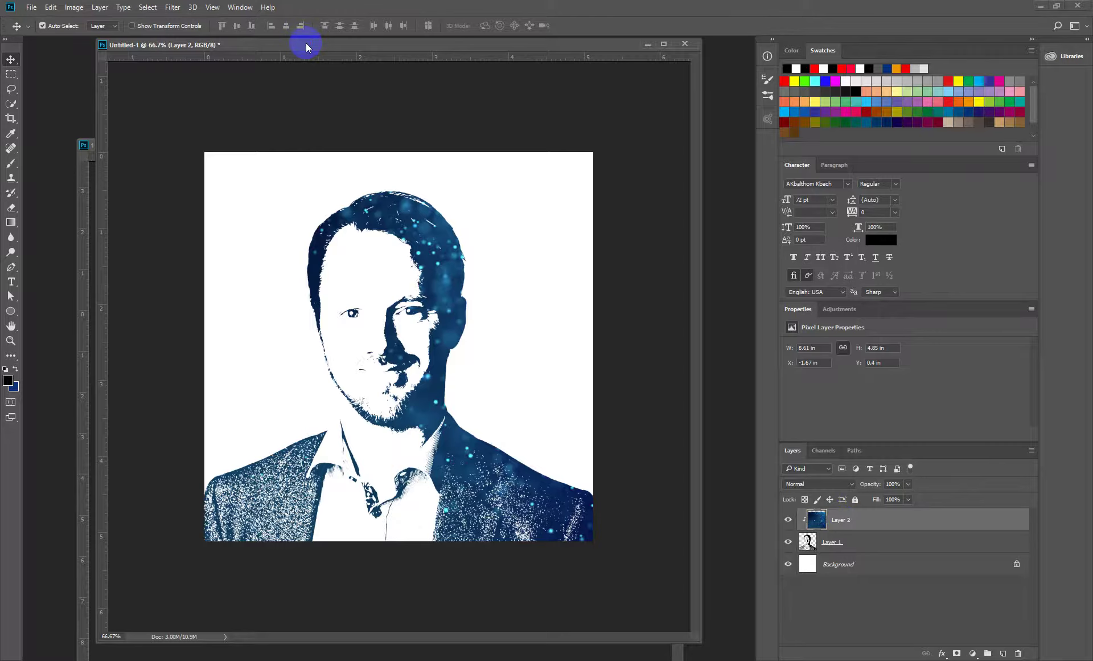
drag(306, 44, 337, 55)
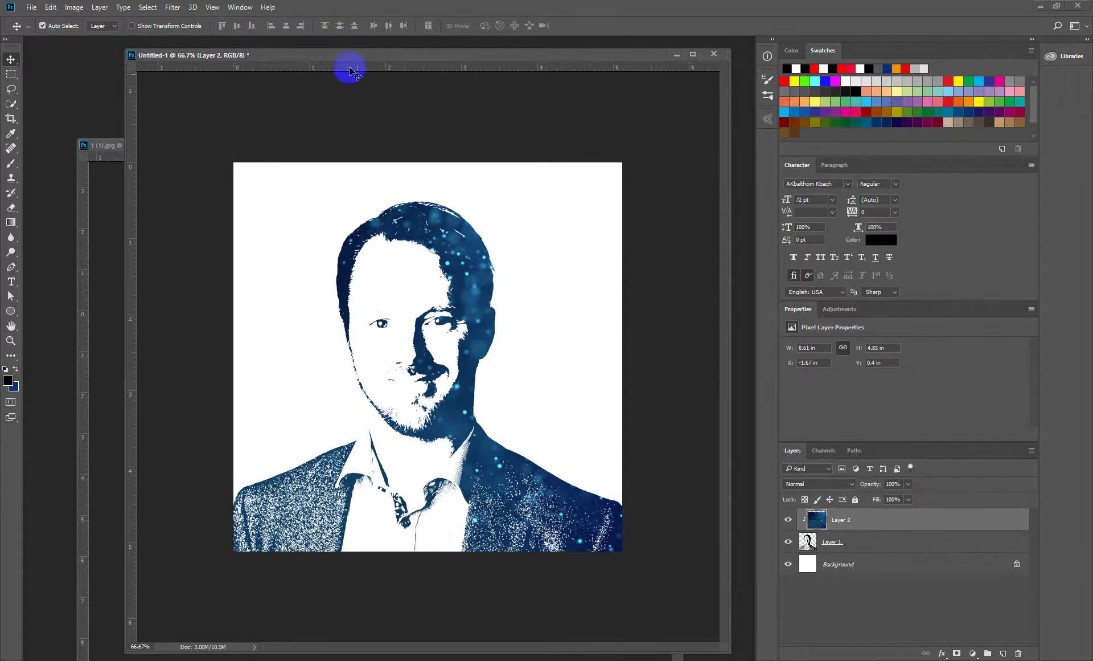